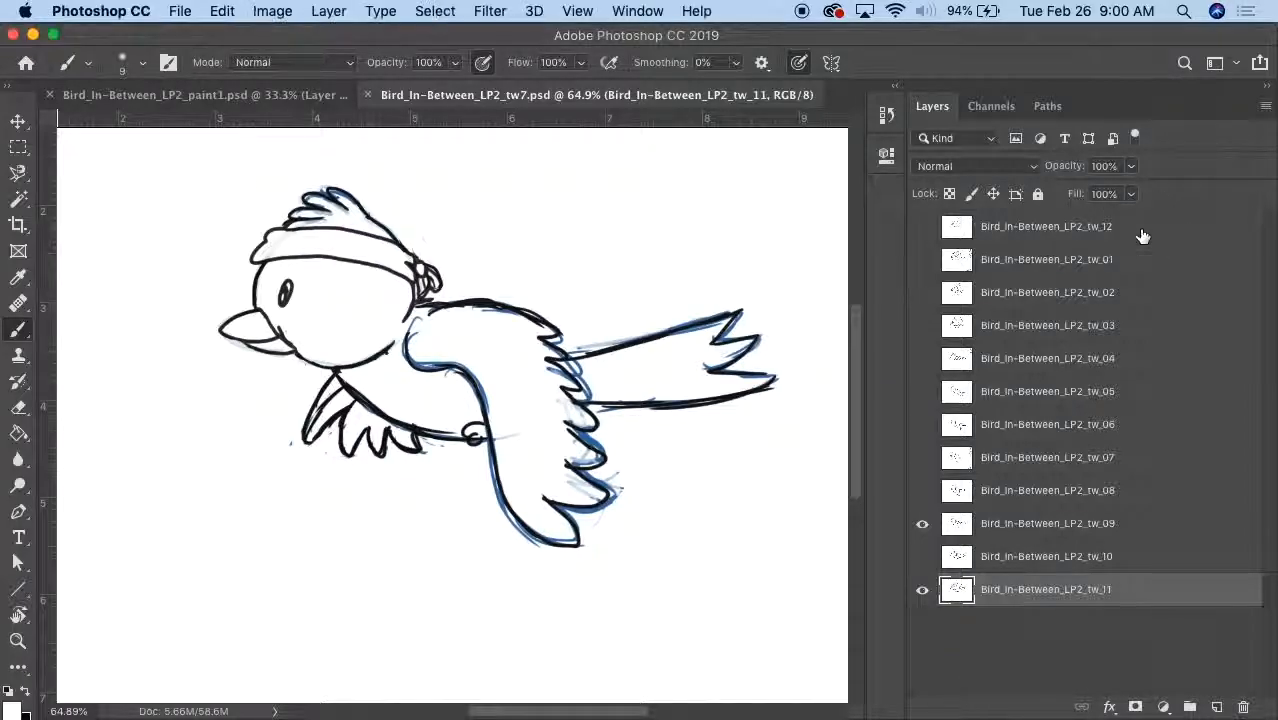
- Move the tw_12 layer to the bottom of the layer stack and make all twelve bird layers visible
{"action": "left_click_drag", "start_coordinate": [1138, 232], "coordinate": [1134, 602]}
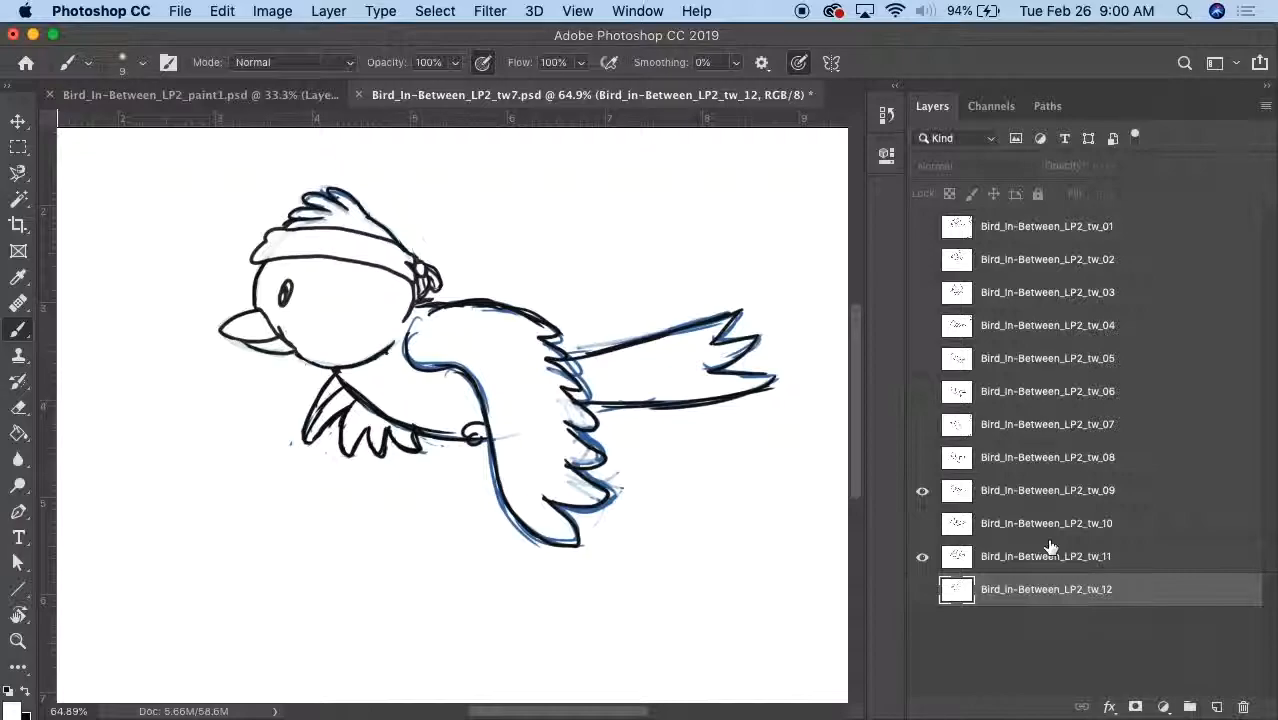
{"action": "left_click_drag", "start_coordinate": [922, 589], "coordinate": [922, 226]}
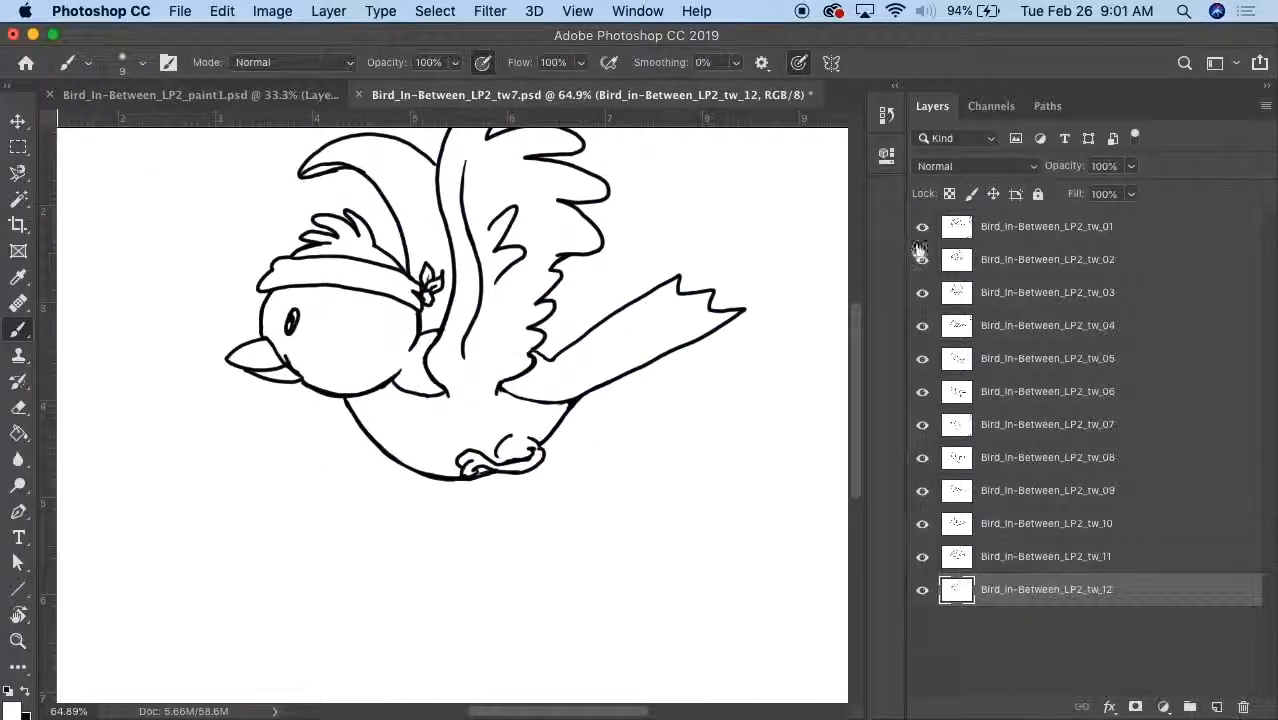
- Hide layers tw_01 through tw_11 one by one to preview each drawing of the bird's flight cycle
{"action": "left_click", "coordinate": [922, 226]}
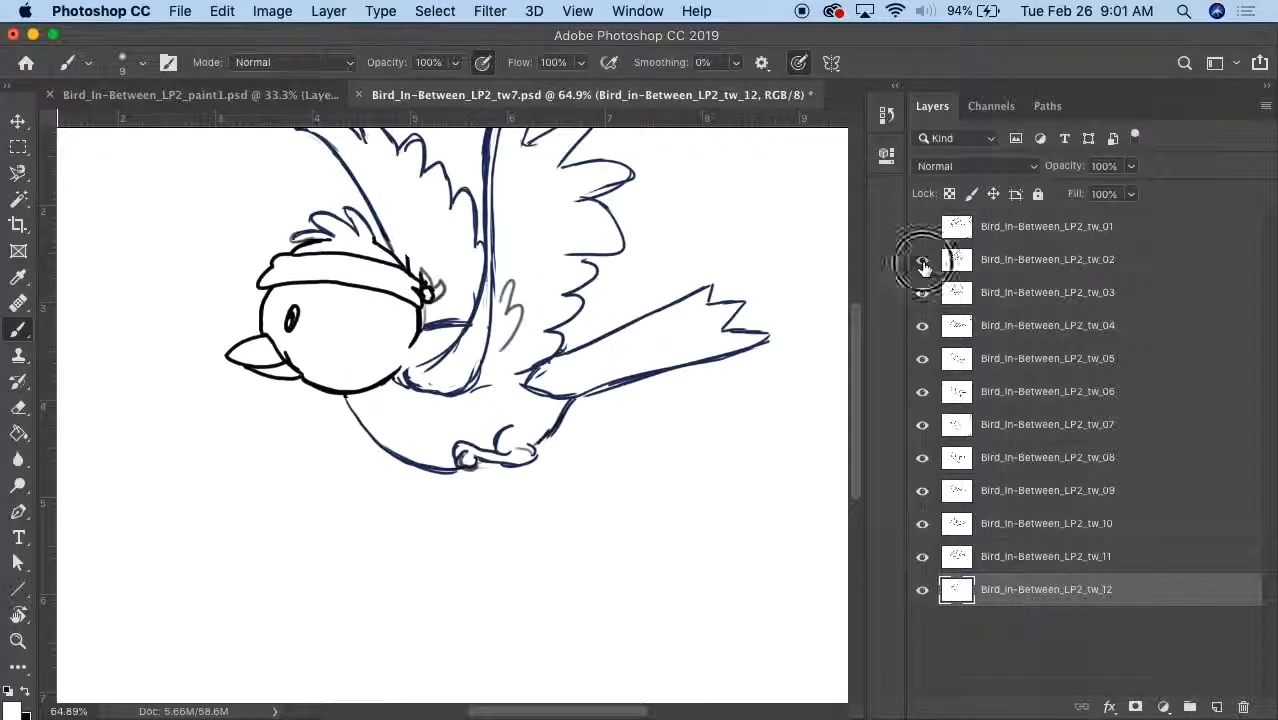
{"action": "left_click", "coordinate": [922, 260]}
{"action": "left_click", "coordinate": [922, 292]}
{"action": "left_click", "coordinate": [922, 325]}
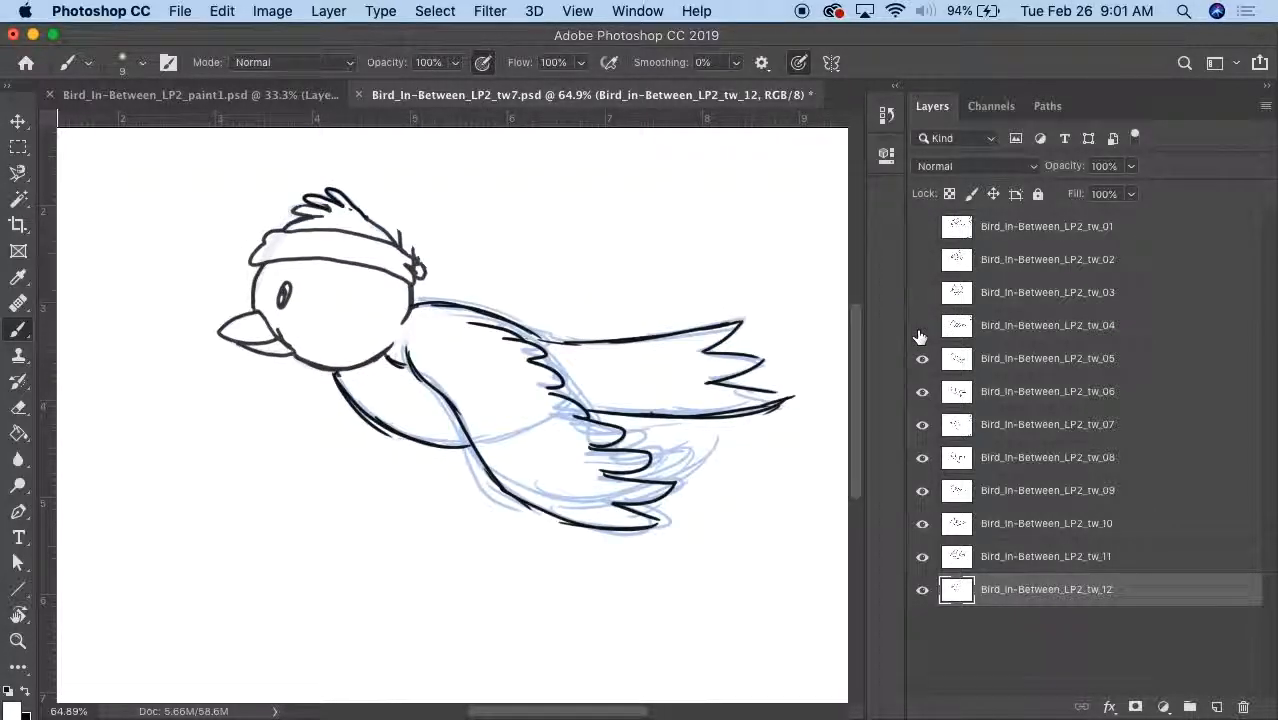
{"action": "left_click", "coordinate": [922, 360]}
{"action": "left_click", "coordinate": [923, 392]}
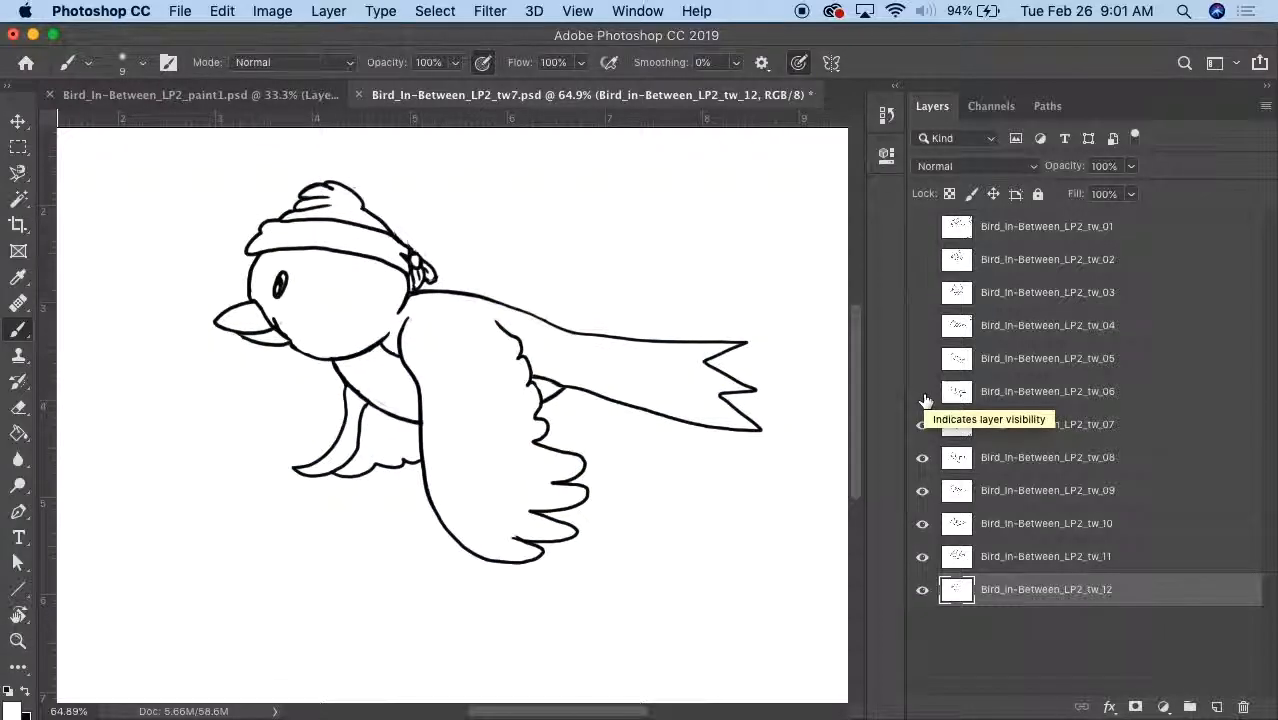
{"action": "left_click", "coordinate": [922, 424]}
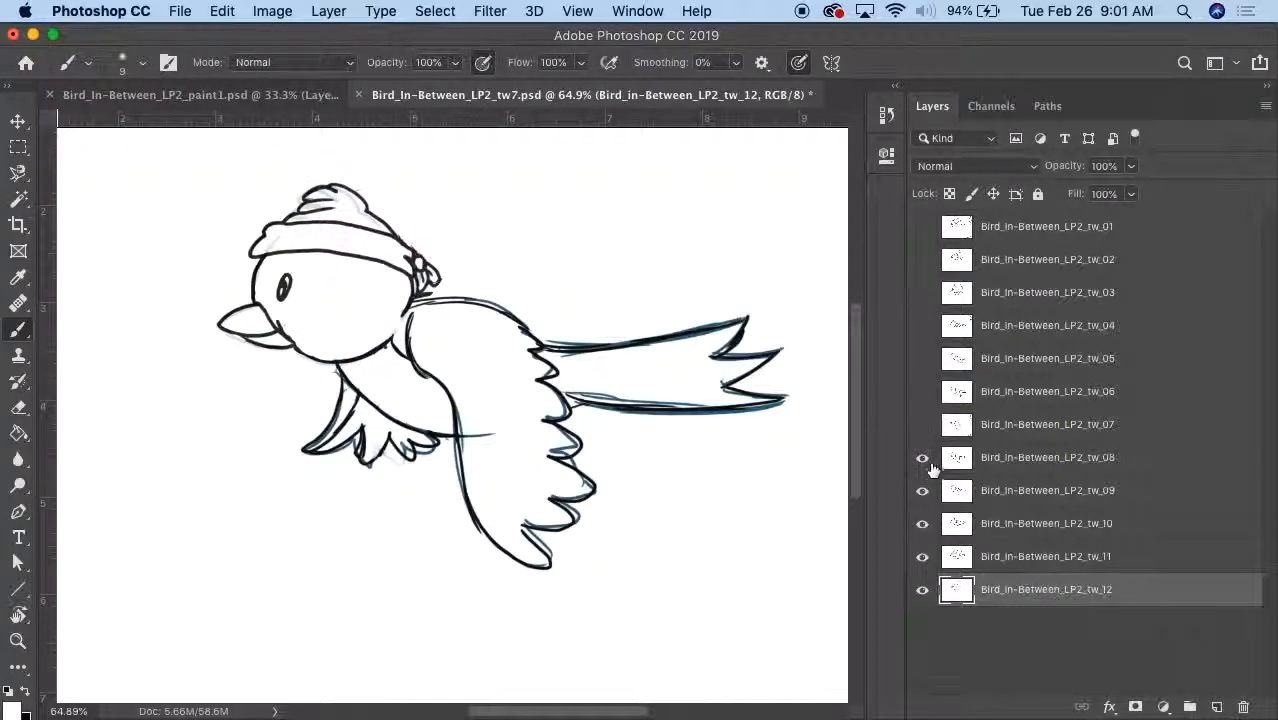
{"action": "left_click", "coordinate": [922, 457]}
{"action": "left_click", "coordinate": [922, 490]}
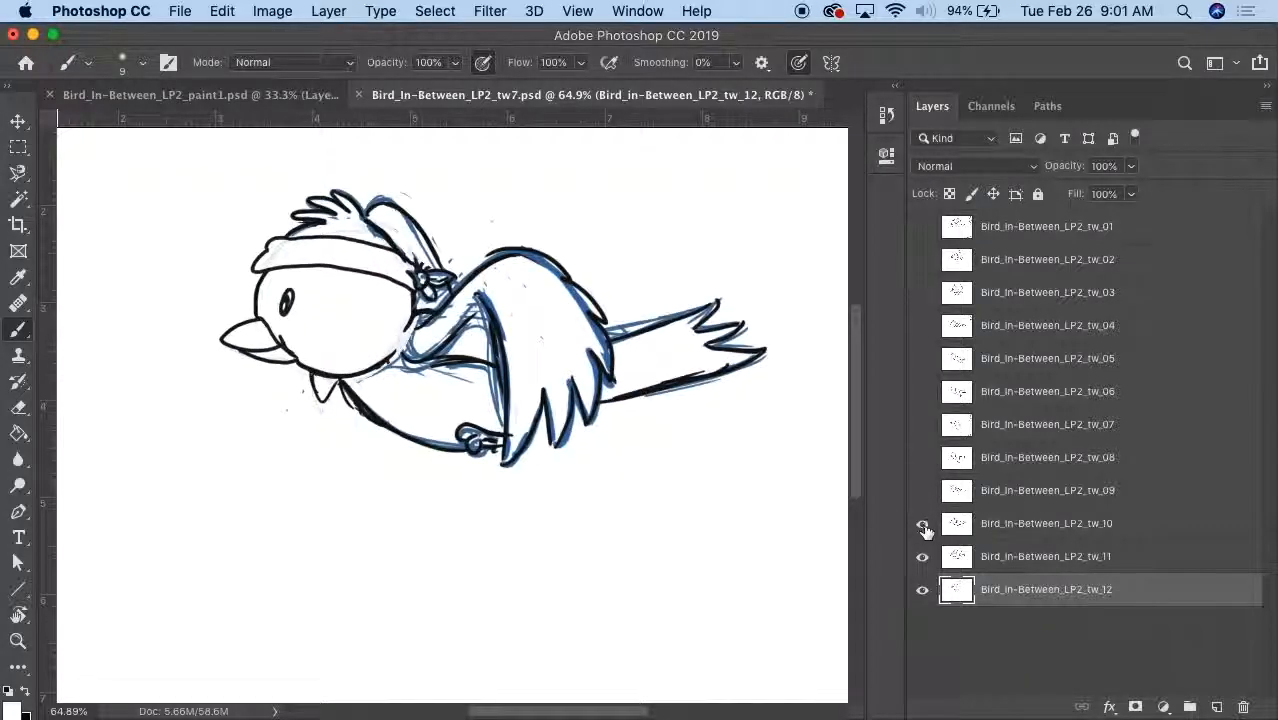
{"action": "left_click", "coordinate": [922, 523]}
{"action": "left_click", "coordinate": [920, 556]}
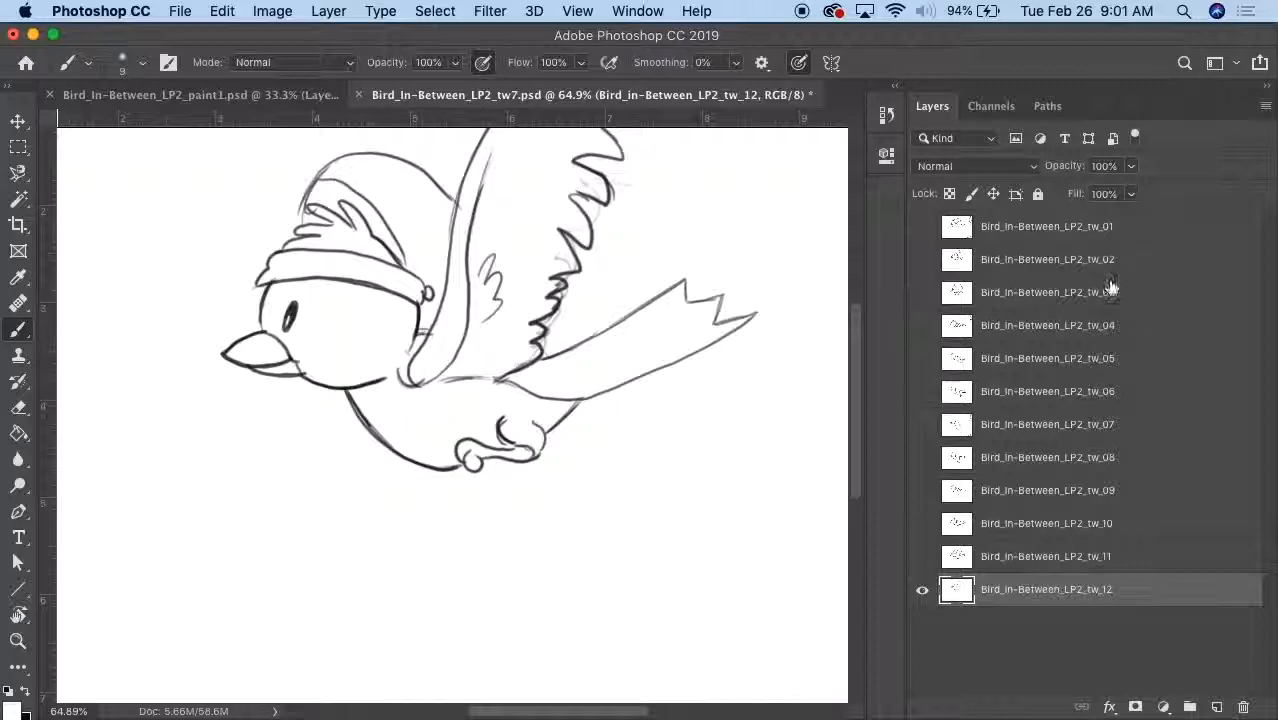
- Show layers tw_11 back up through tw_01 to step through the drawings in reverse order
{"action": "left_click", "coordinate": [922, 556]}
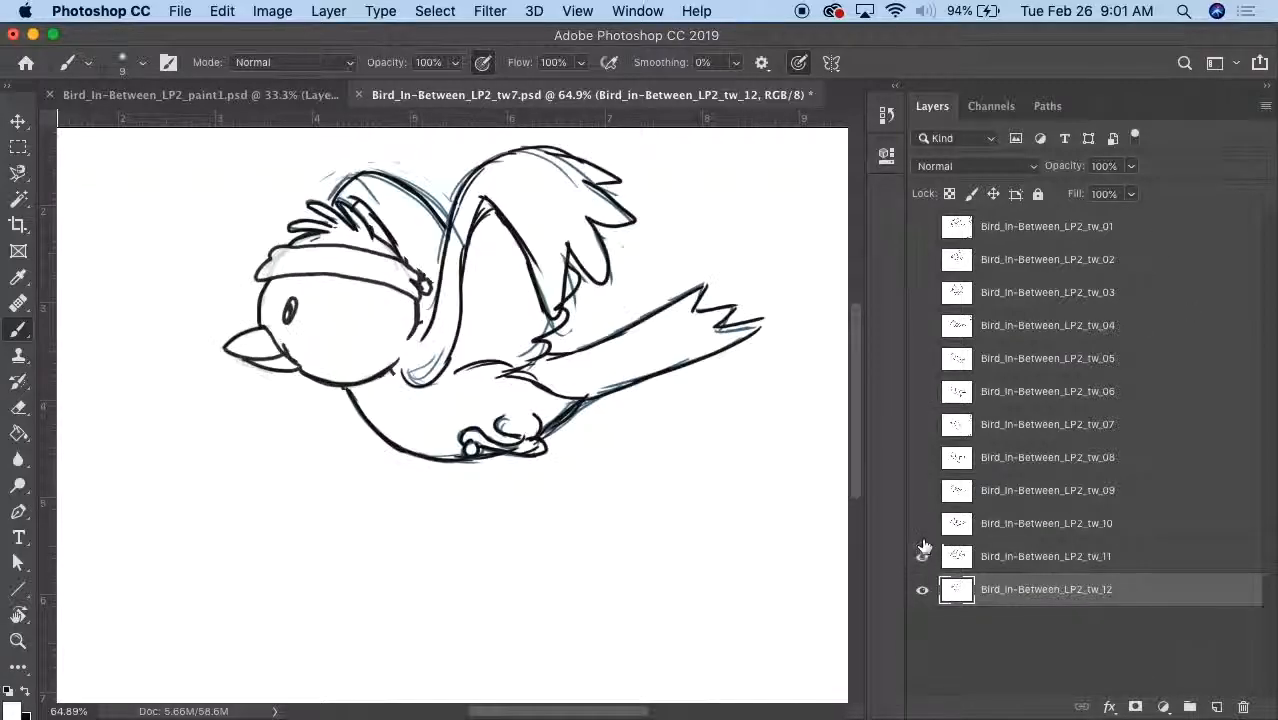
{"action": "left_click", "coordinate": [922, 523]}
{"action": "left_click_drag", "start_coordinate": [923, 493], "coordinate": [922, 327]}
{"action": "left_click", "coordinate": [921, 293]}
{"action": "left_click", "coordinate": [921, 257]}
{"action": "left_click", "coordinate": [922, 226]}
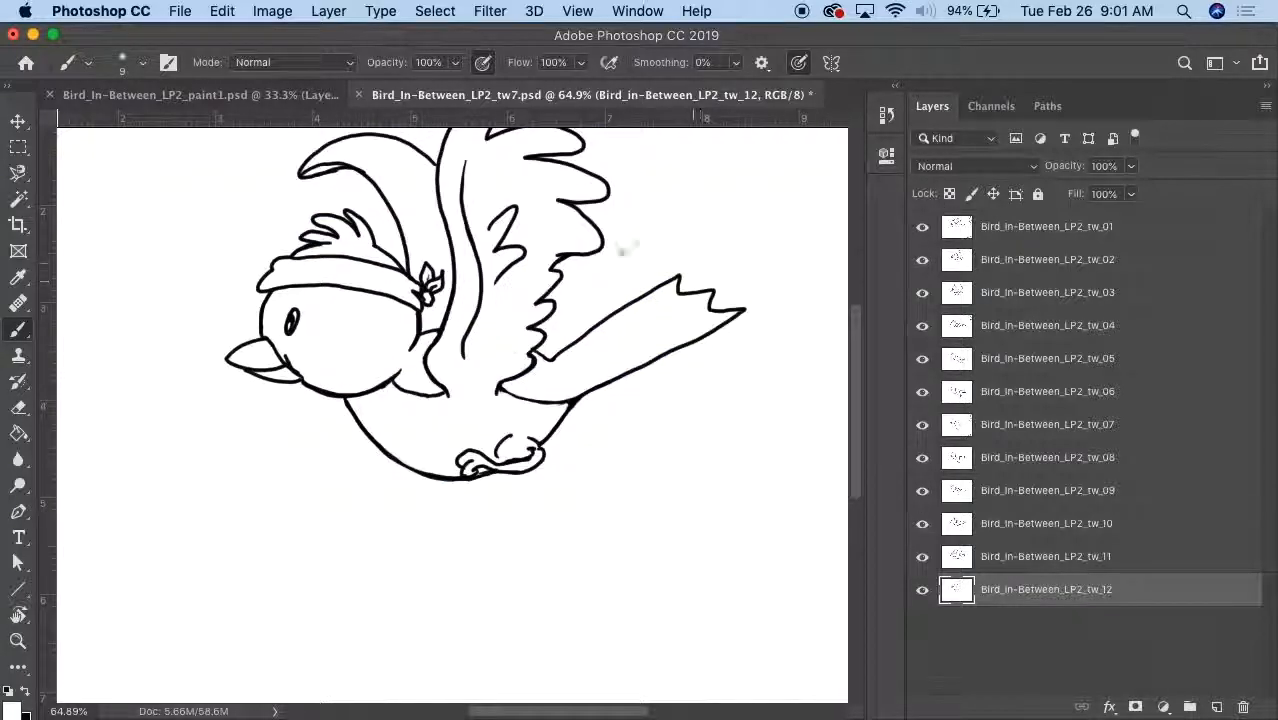
- Display the Timeline, enlarge it and create a frame animation for the bird document
{"action": "left_click", "coordinate": [637, 11]}
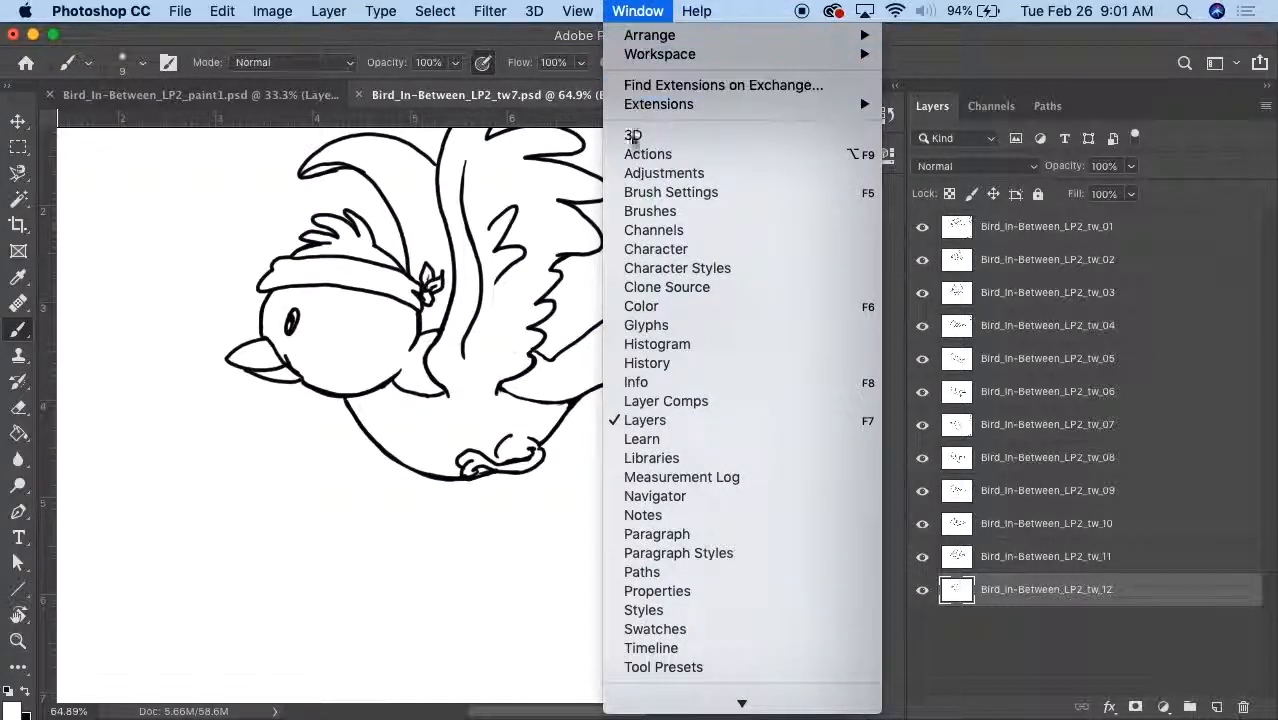
{"action": "left_click", "coordinate": [668, 650]}
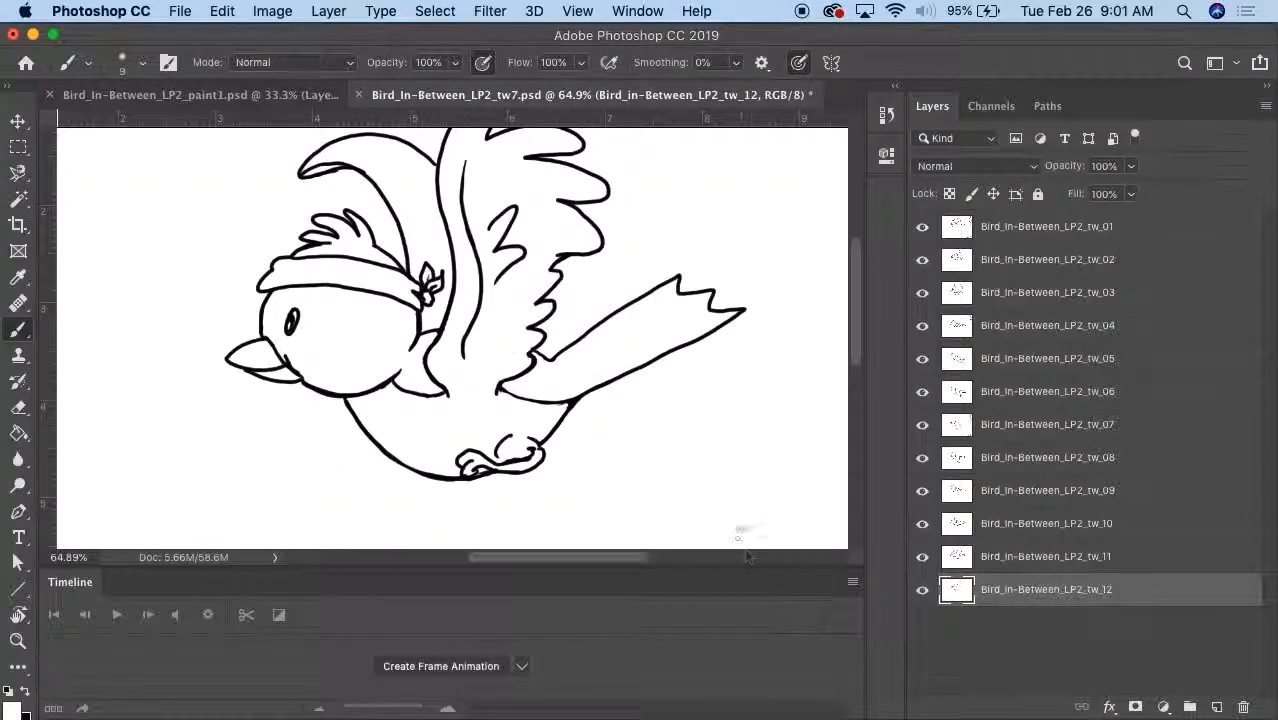
{"action": "left_click_drag", "start_coordinate": [727, 563], "coordinate": [734, 508]}
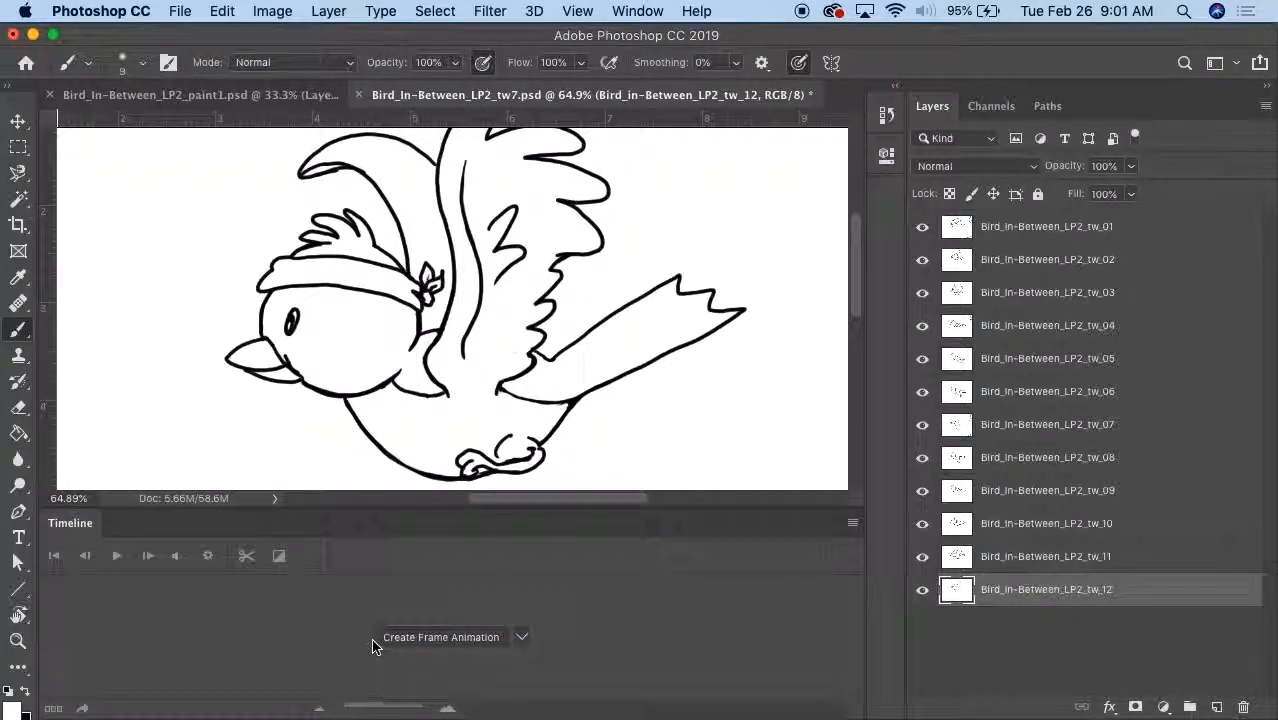
{"action": "left_click", "coordinate": [521, 637]}
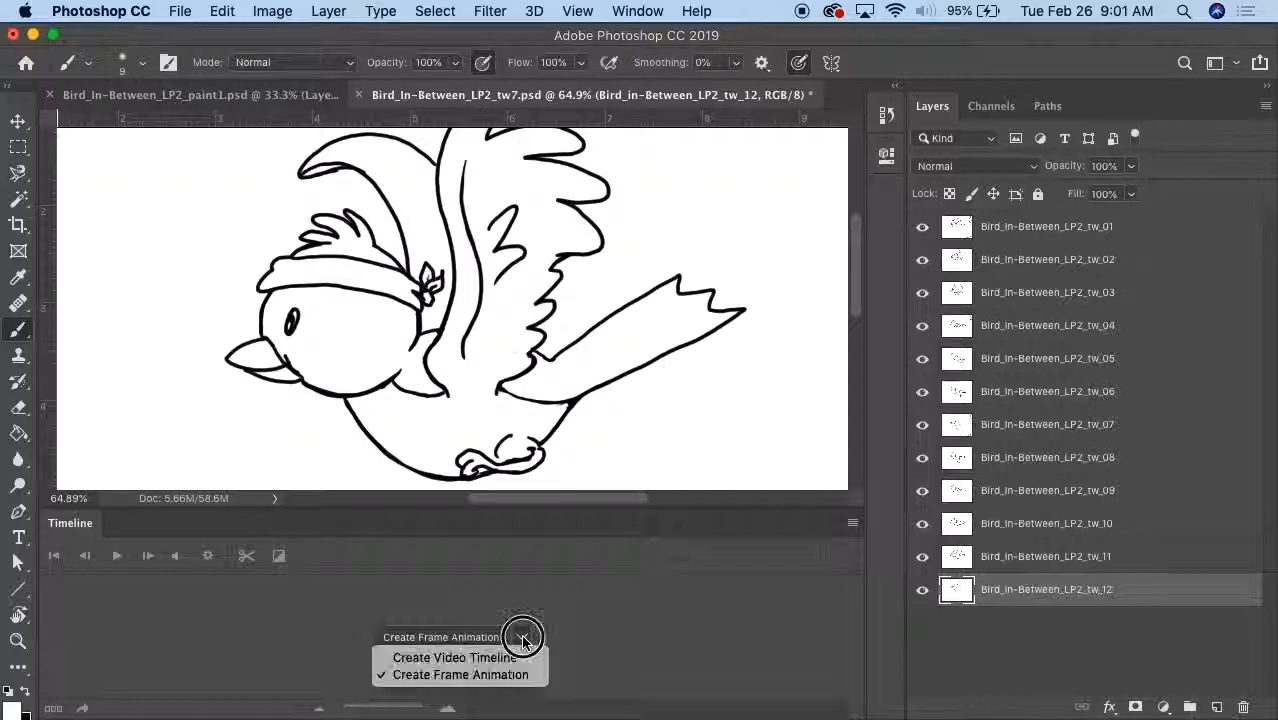
{"action": "left_click", "coordinate": [466, 677]}
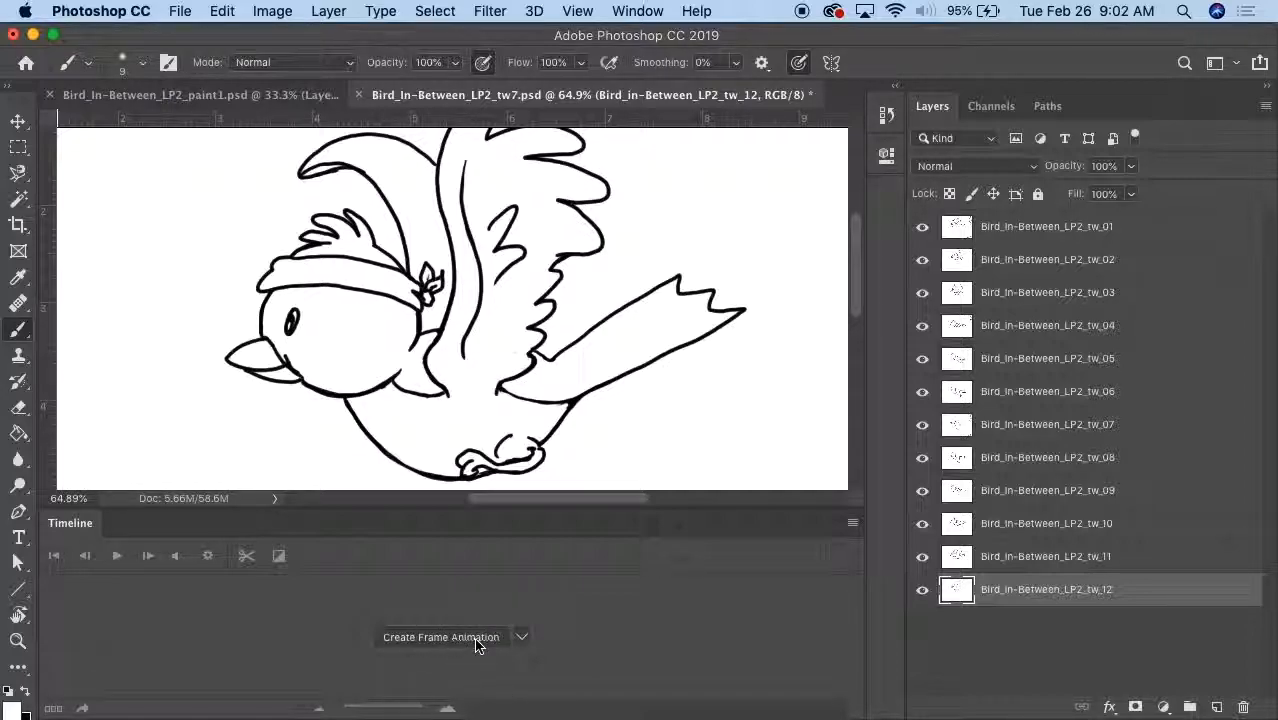
{"action": "left_click", "coordinate": [476, 643]}
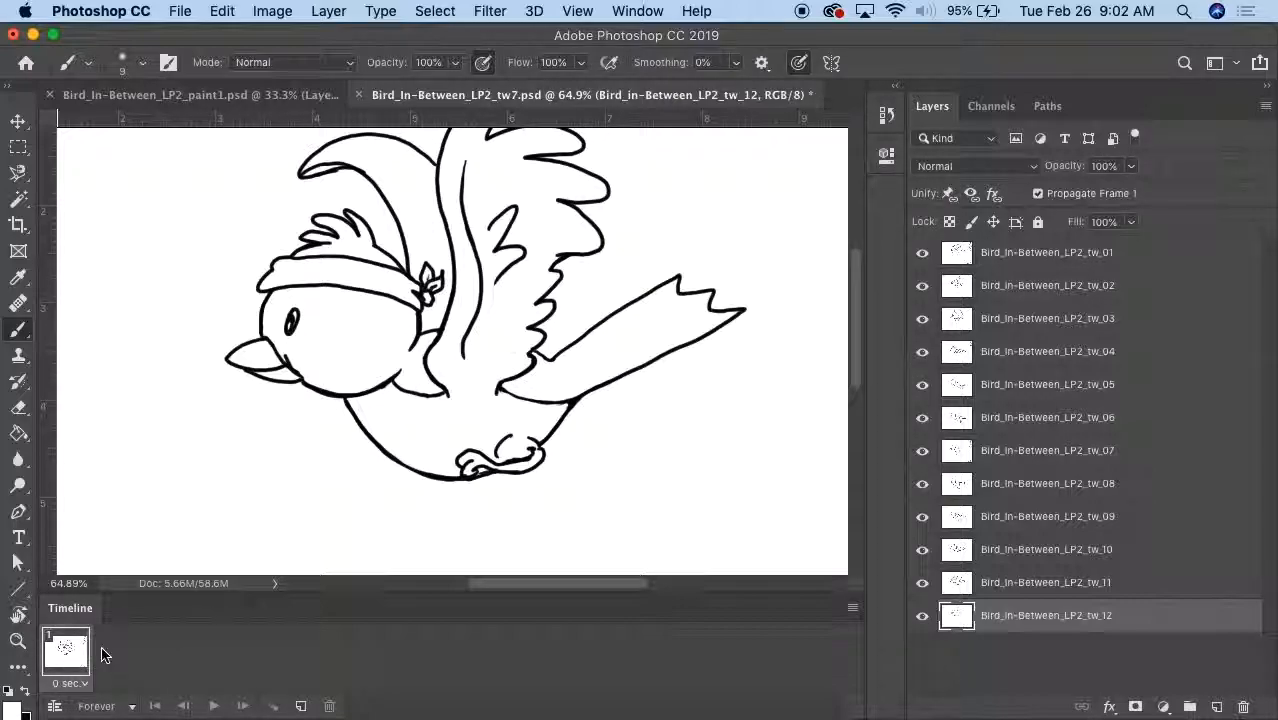
- Make animation frames from the layers, play the bird animation and stop it again
{"action": "left_click", "coordinate": [853, 610]}
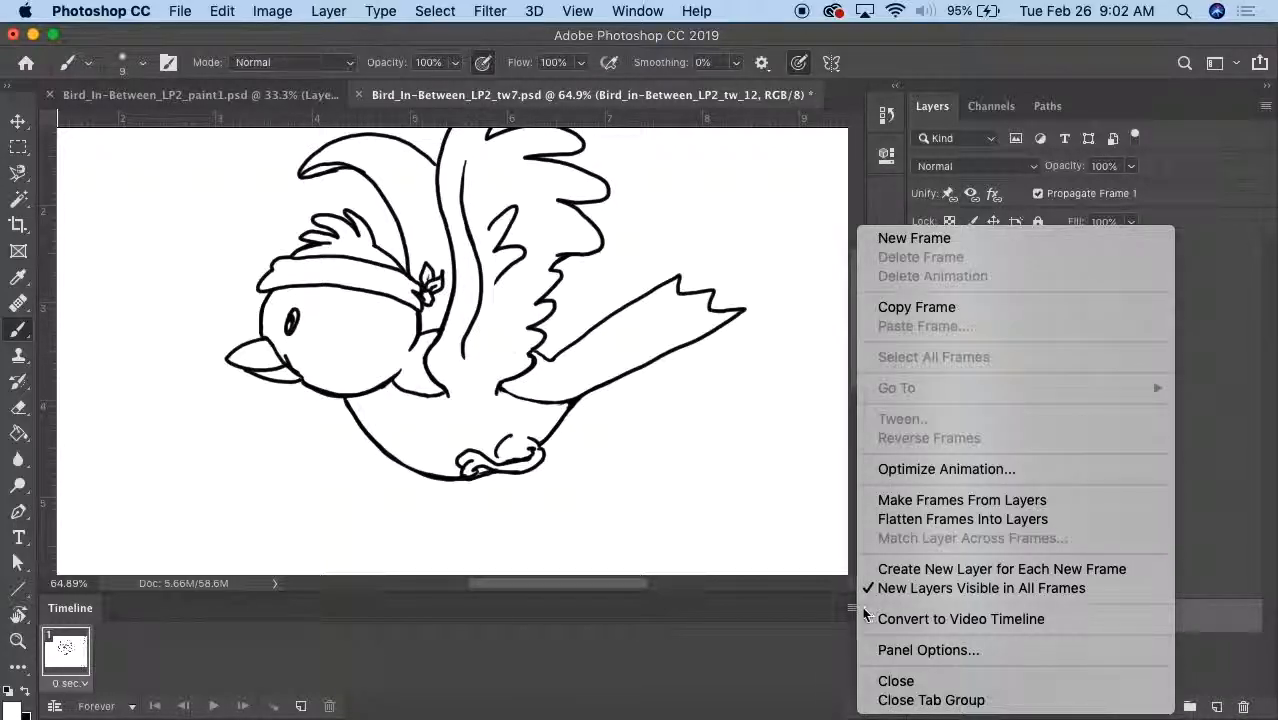
{"action": "left_click", "coordinate": [968, 505]}
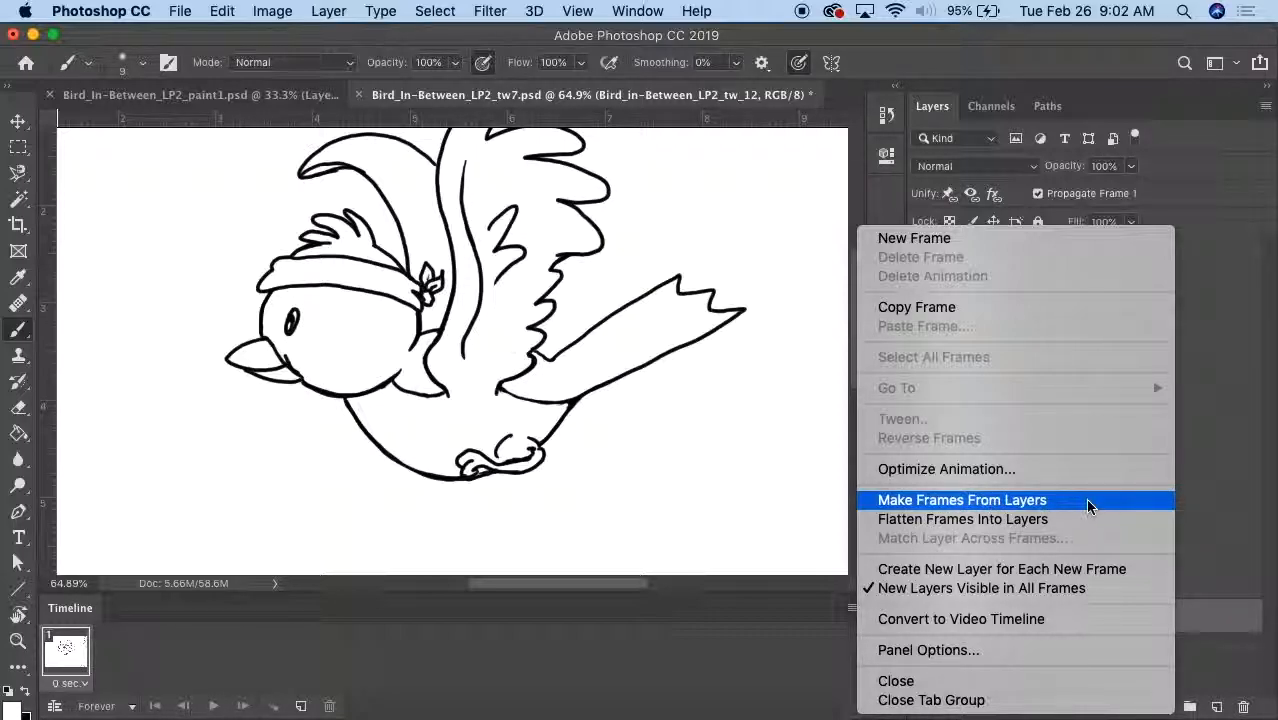
{"action": "left_click", "coordinate": [1012, 506]}
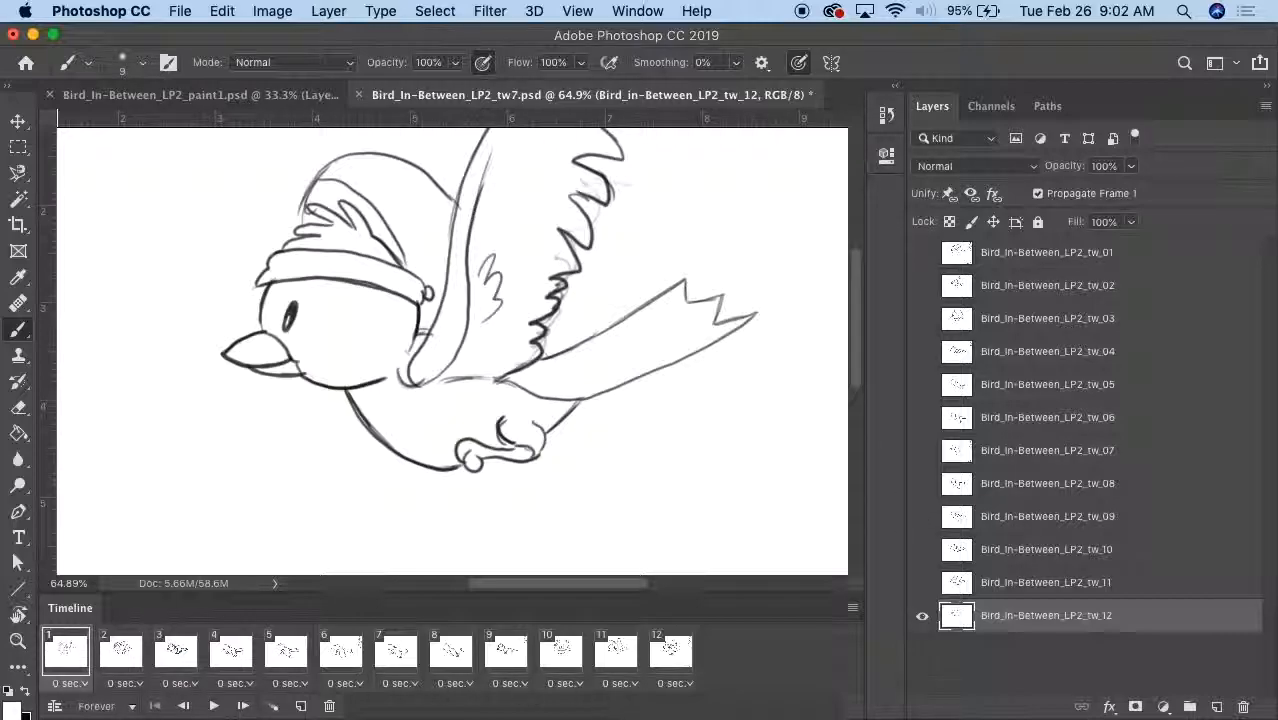
{"action": "left_click", "coordinate": [214, 706]}
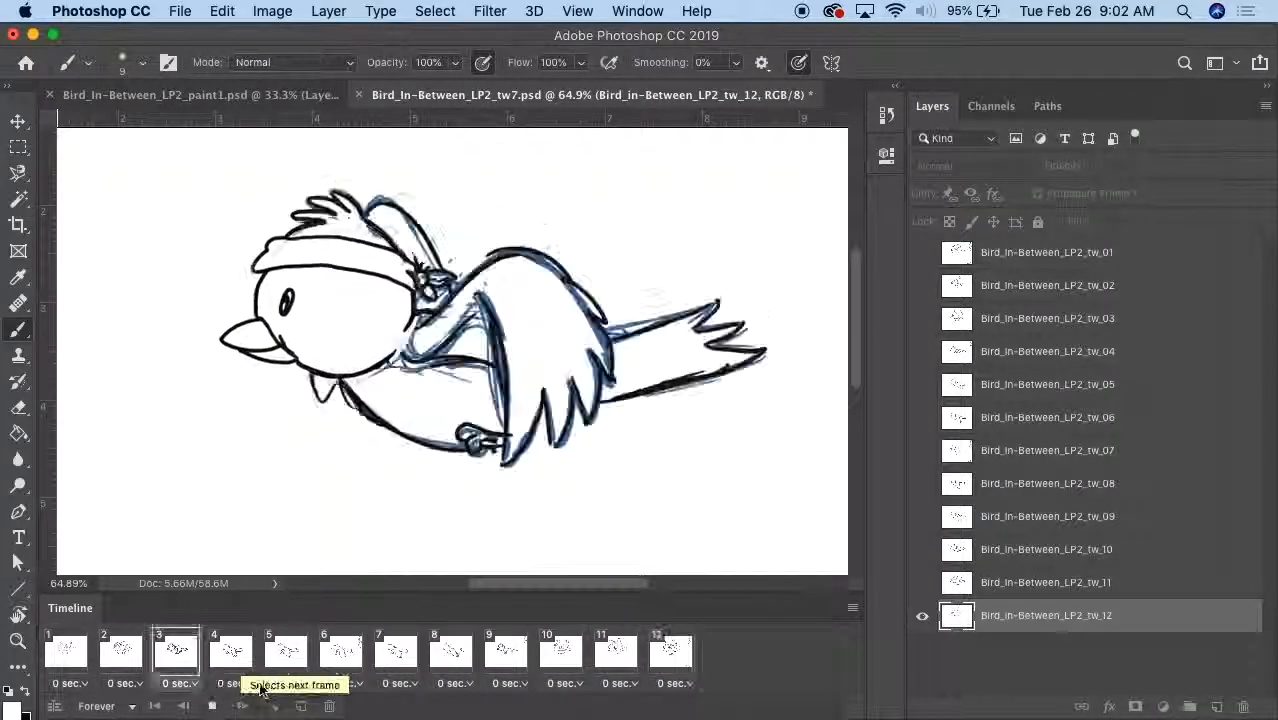
{"action": "left_click", "coordinate": [214, 706]}
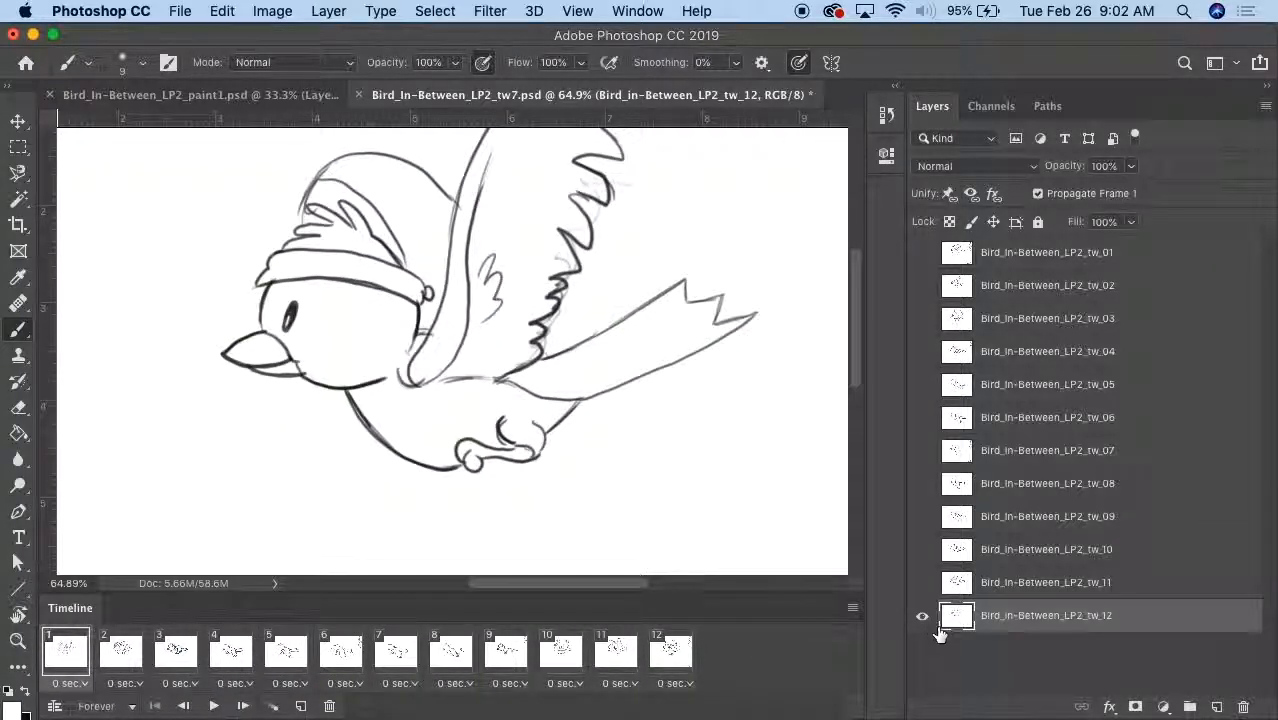
- Reverse the order of the animation frames and play the animation
{"action": "left_click", "coordinate": [853, 610]}
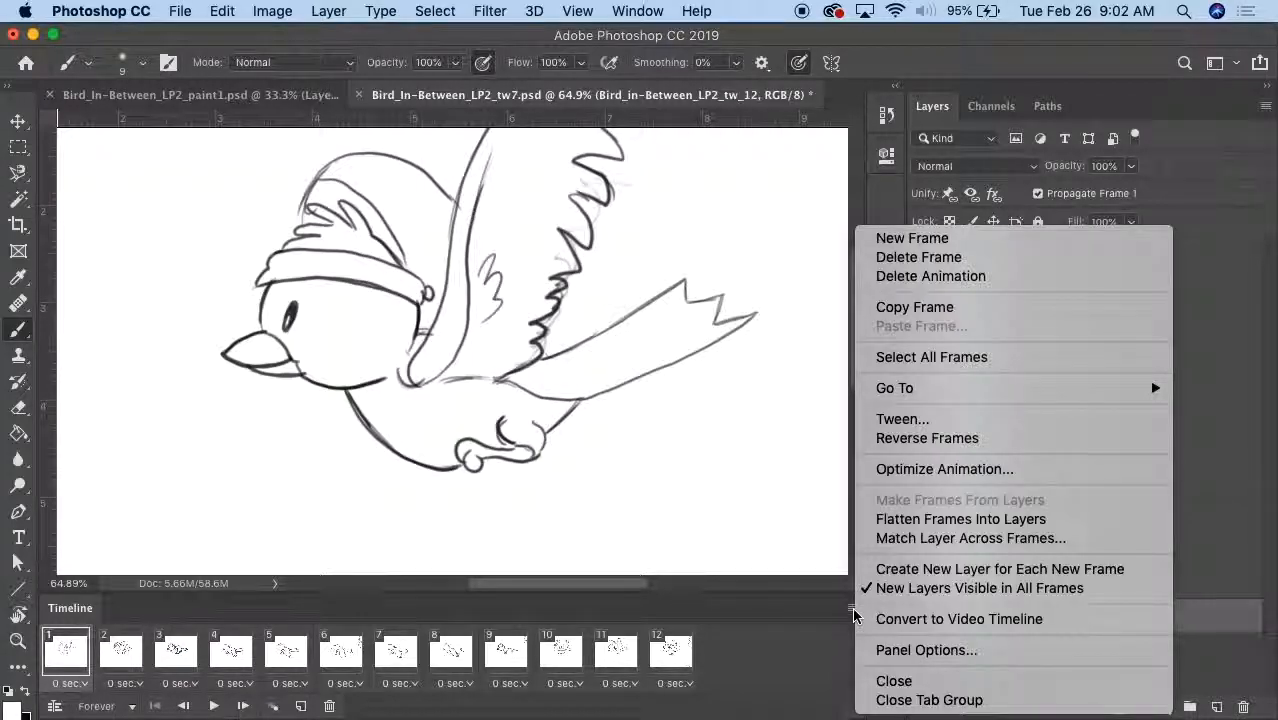
{"action": "left_click", "coordinate": [937, 442]}
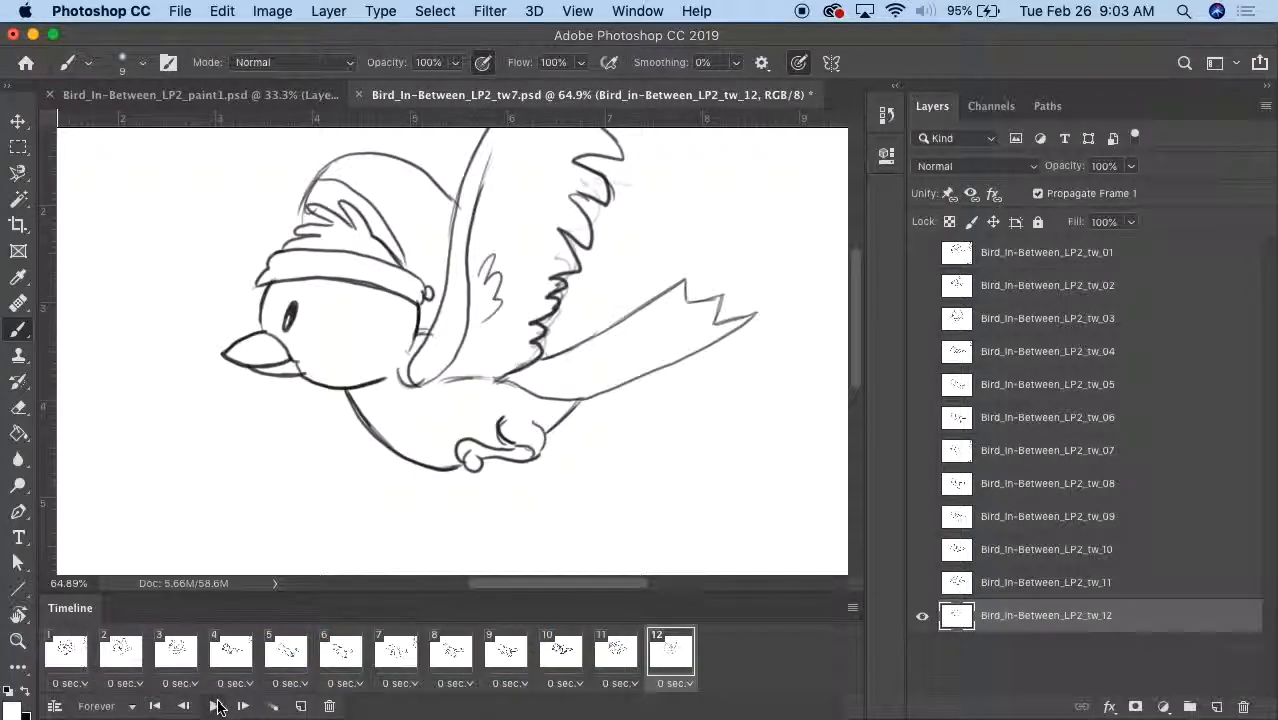
{"action": "left_click", "coordinate": [218, 706]}
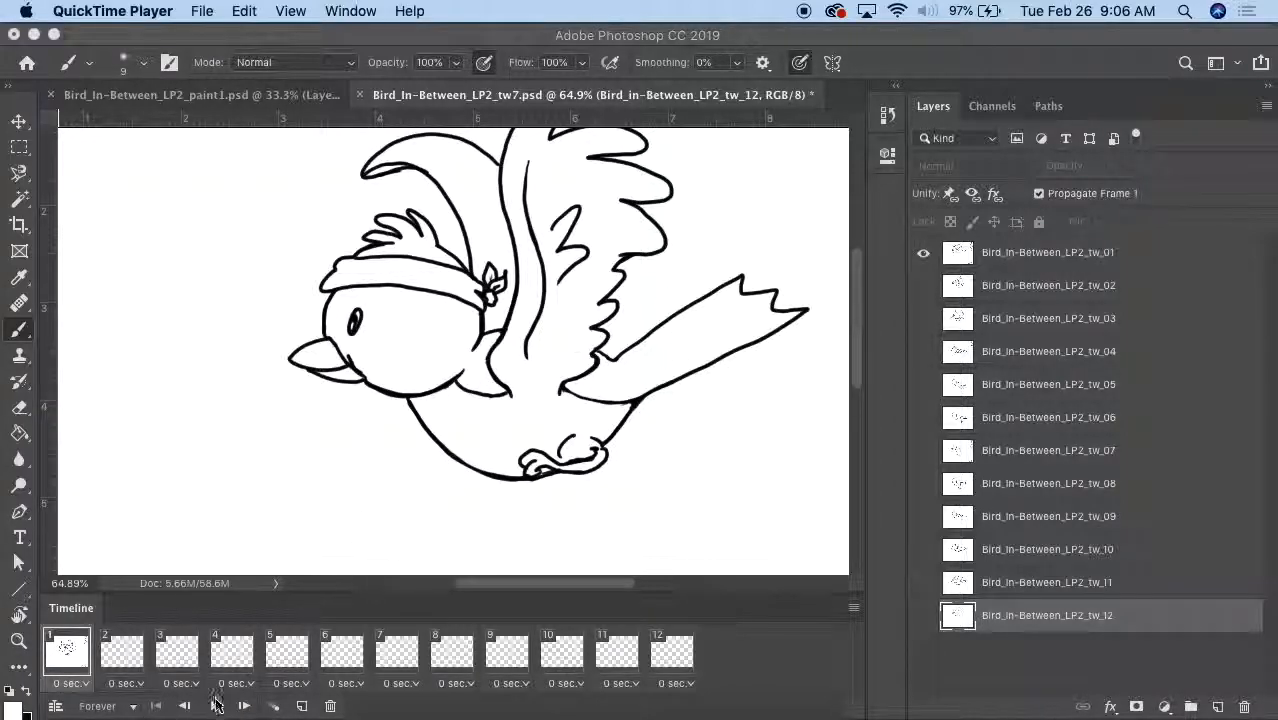
- Start a video render and name the output file with LP2, the author's name, BirdInbetween and 2019, joined by underscores; check its destination folder
{"action": "left_click", "coordinate": [177, 33]}
{"action": "left_click", "coordinate": [182, 11]}
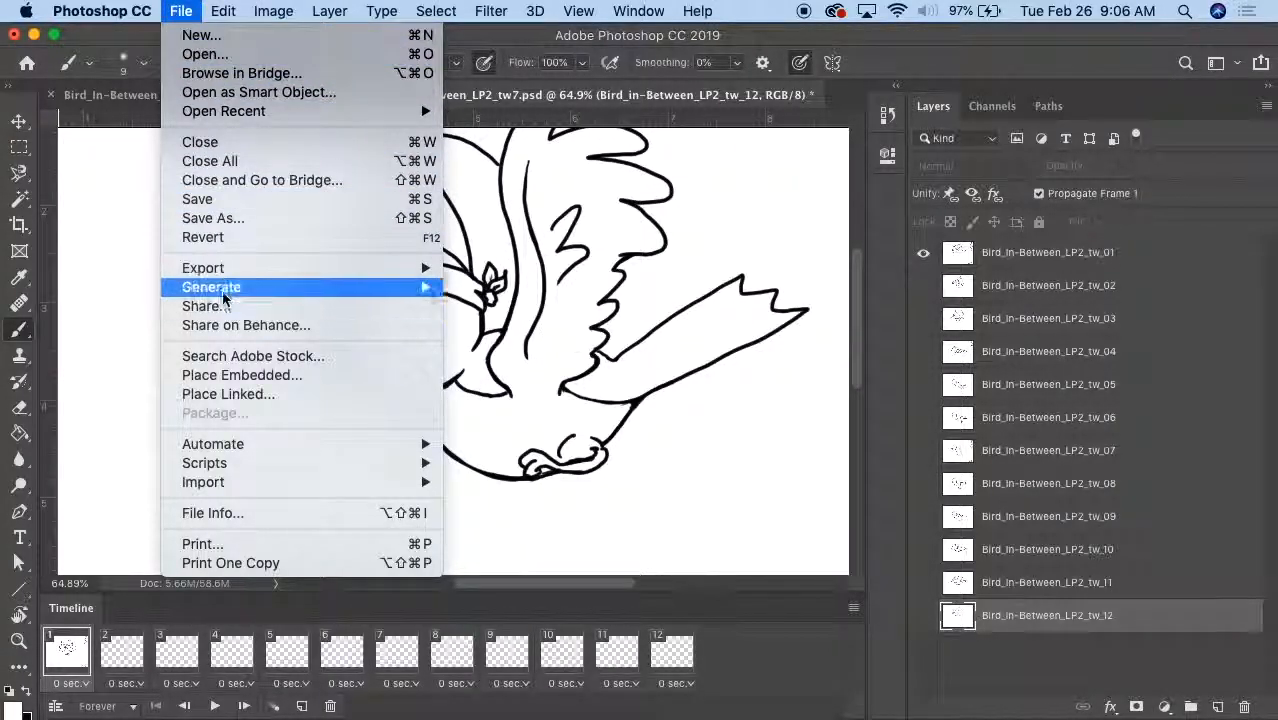
{"action": "mouse_move", "coordinate": [211, 268]}
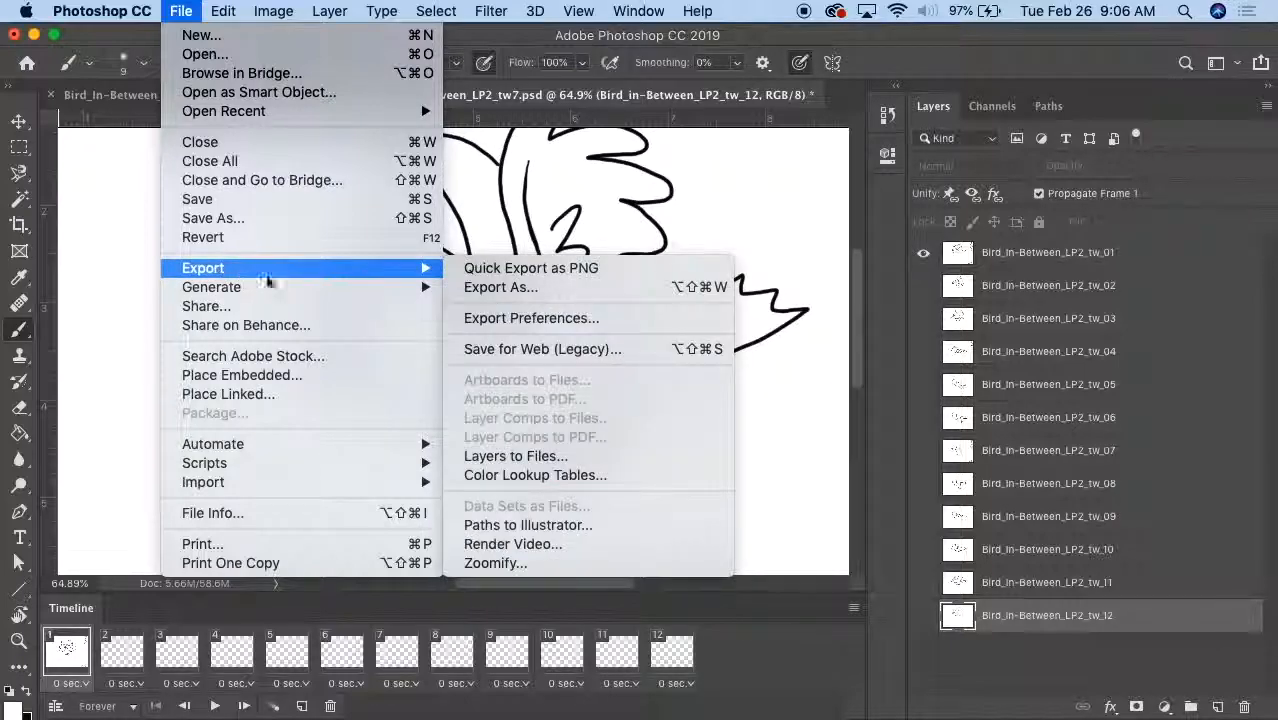
{"action": "left_click", "coordinate": [577, 550]}
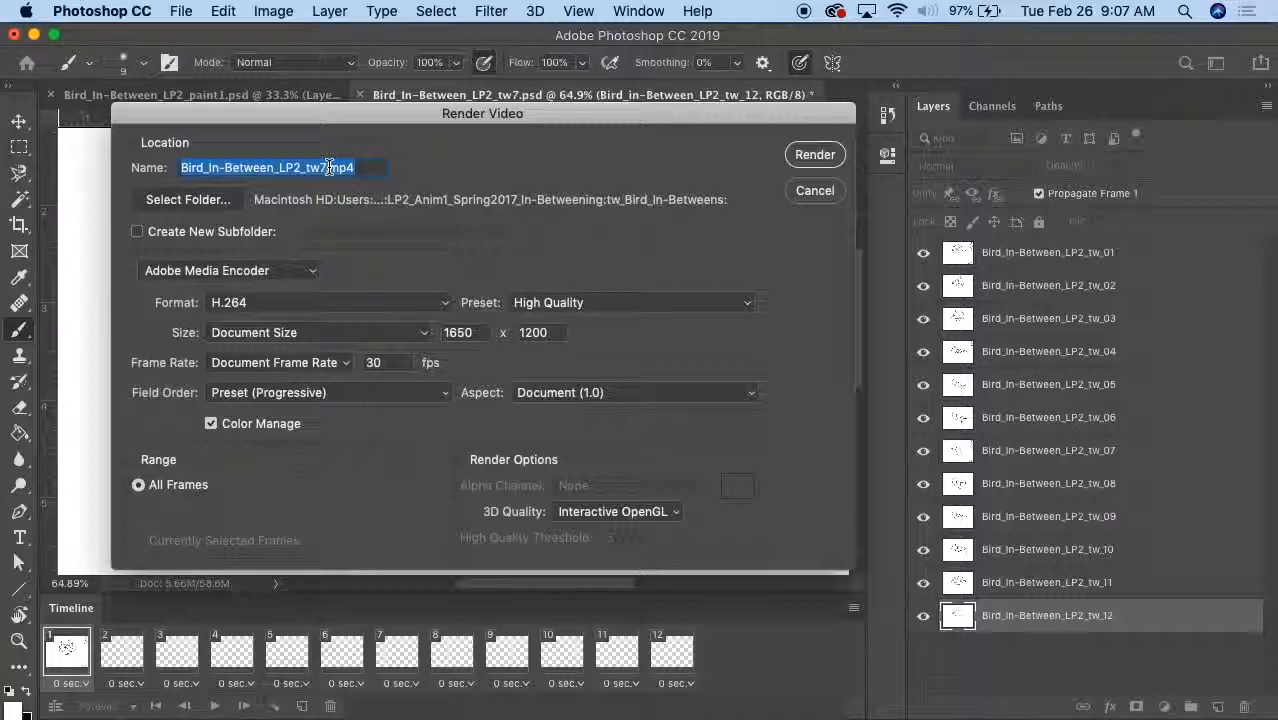
{"action": "left_click", "coordinate": [325, 167]}
{"action": "type", "text": "7"}
{"action": "left_click_drag", "start_coordinate": [325, 167], "coordinate": [175, 167]}
{"action": "type", "text": "LP2"}
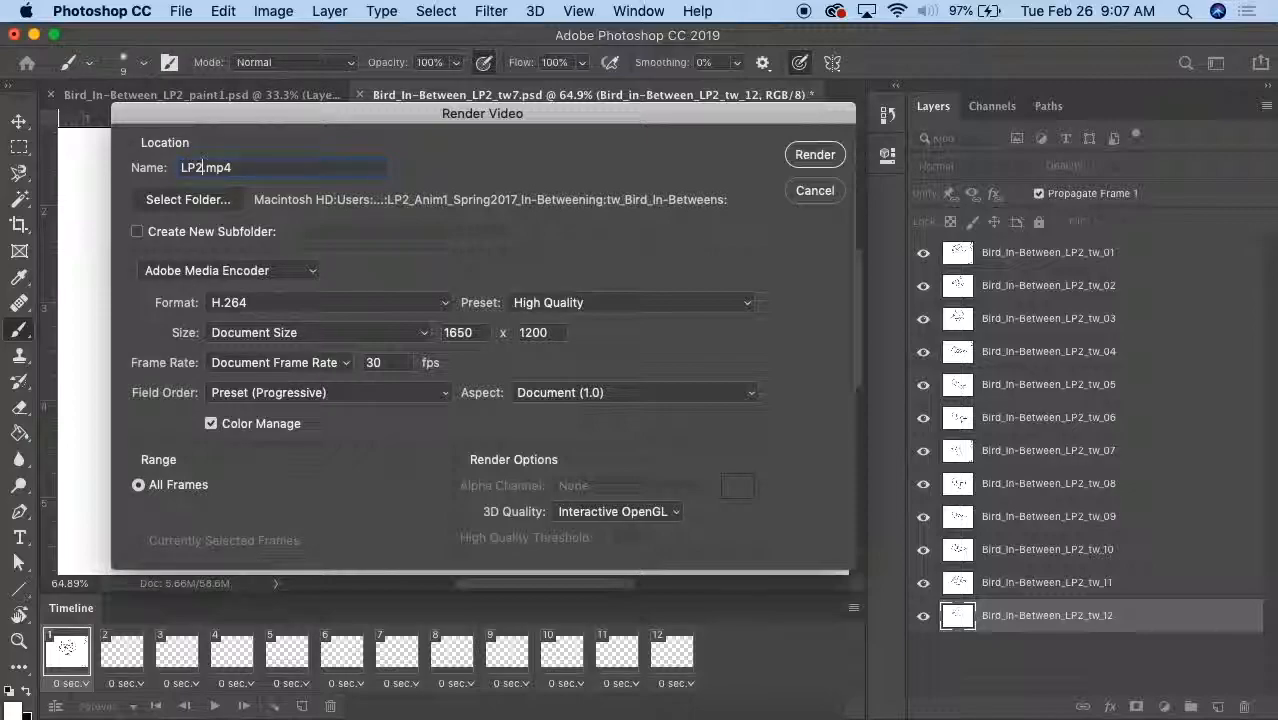
{"action": "type", "text": "_TomWard"}
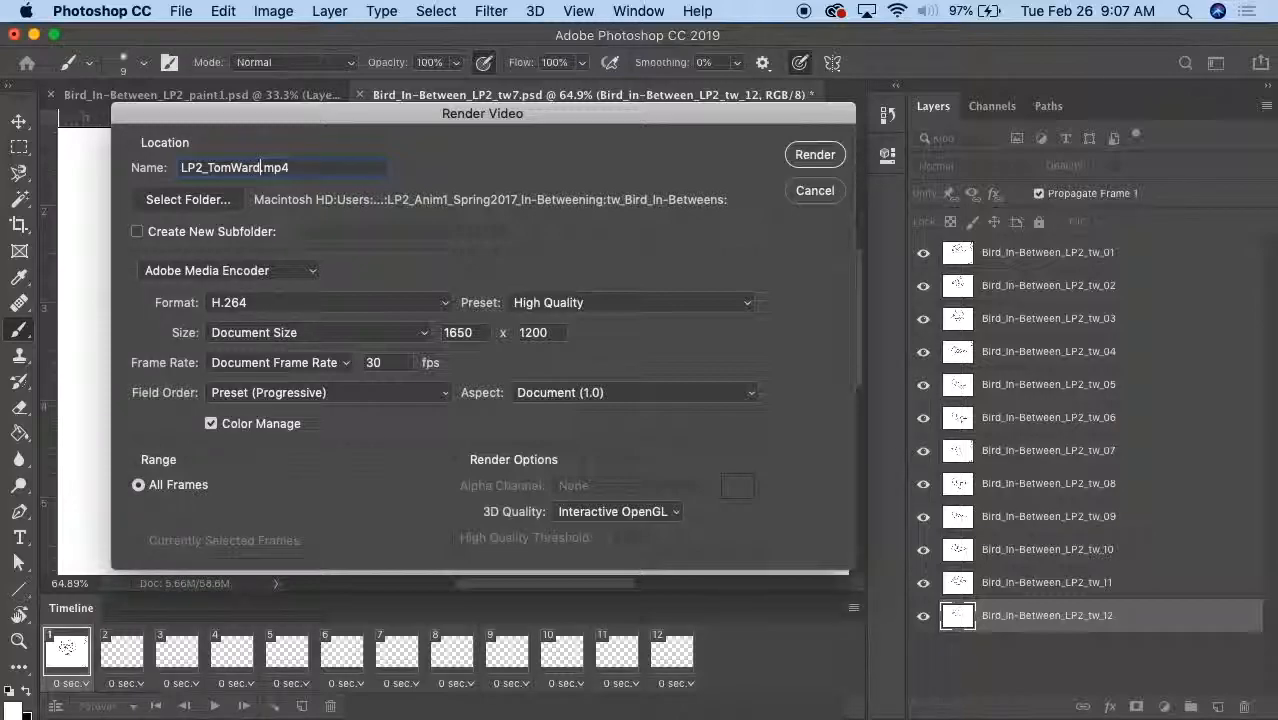
{"action": "type", "text": "_BirdC"}
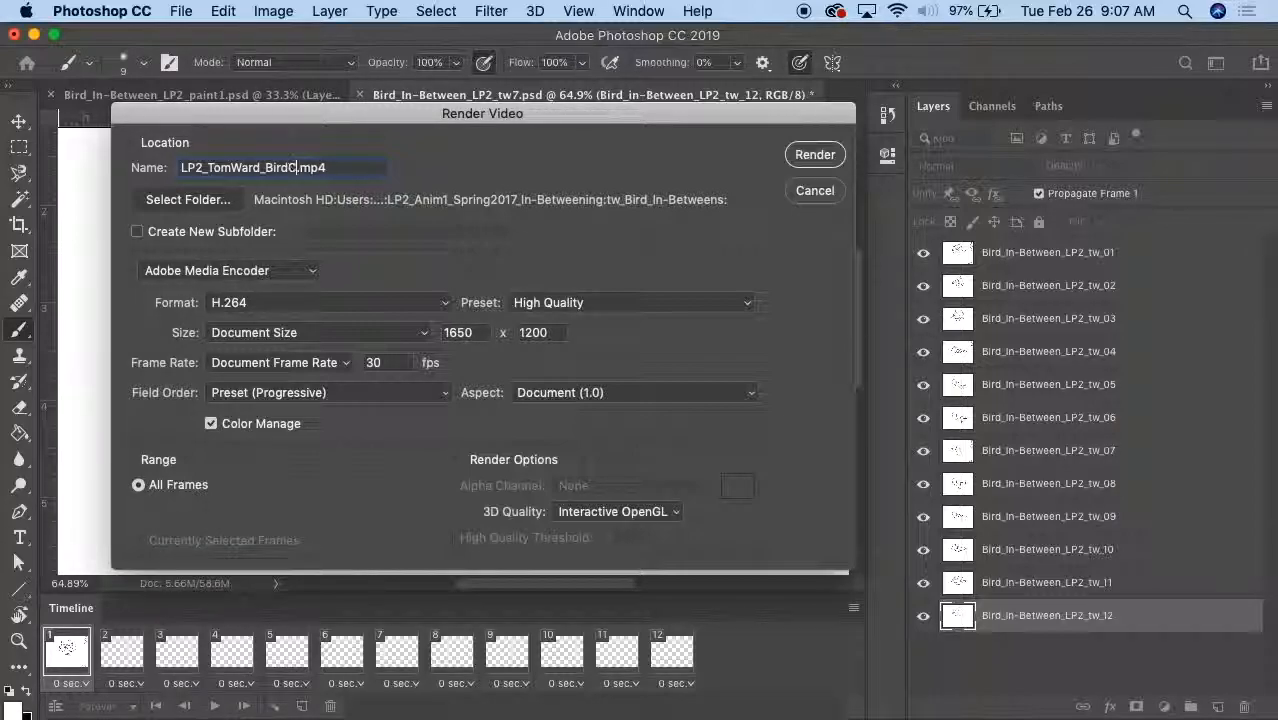
{"action": "type", "text": "y"}
{"action": "key", "text": "BackSpace"}
{"action": "key", "text": "BackSpace"}
{"action": "type", "text": "Inbetween"}
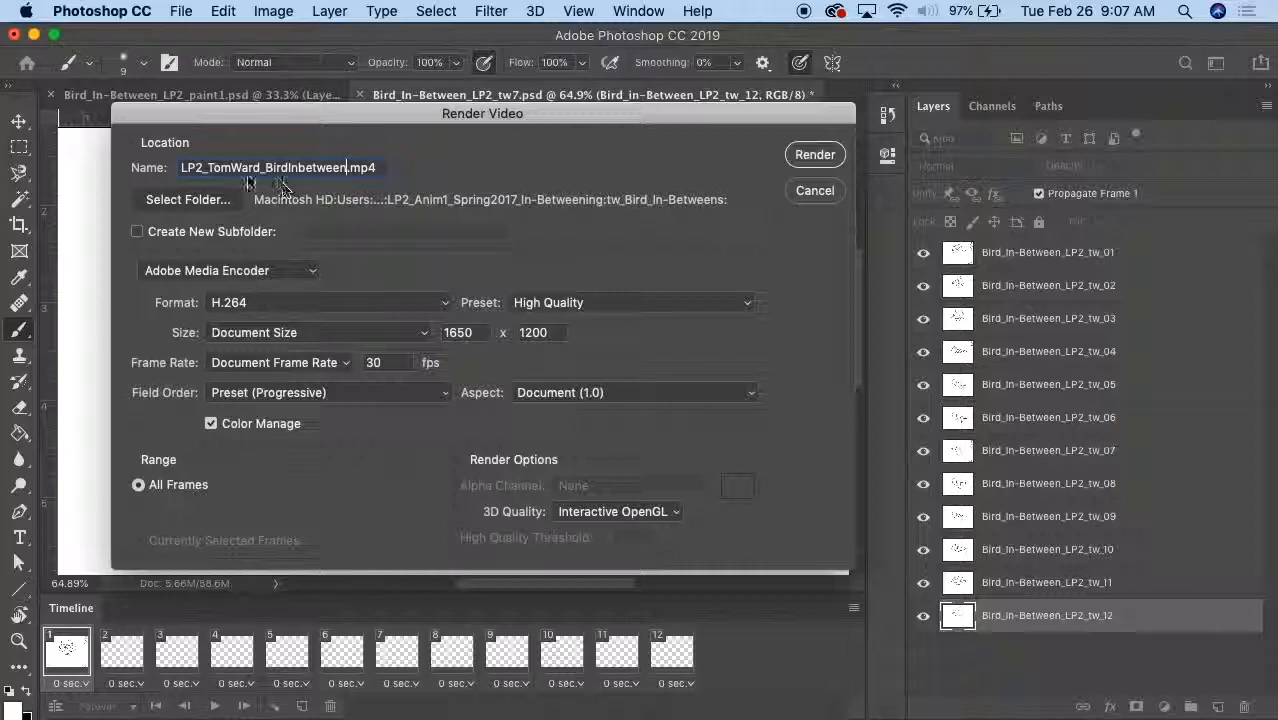
{"action": "left_click", "coordinate": [187, 200]}
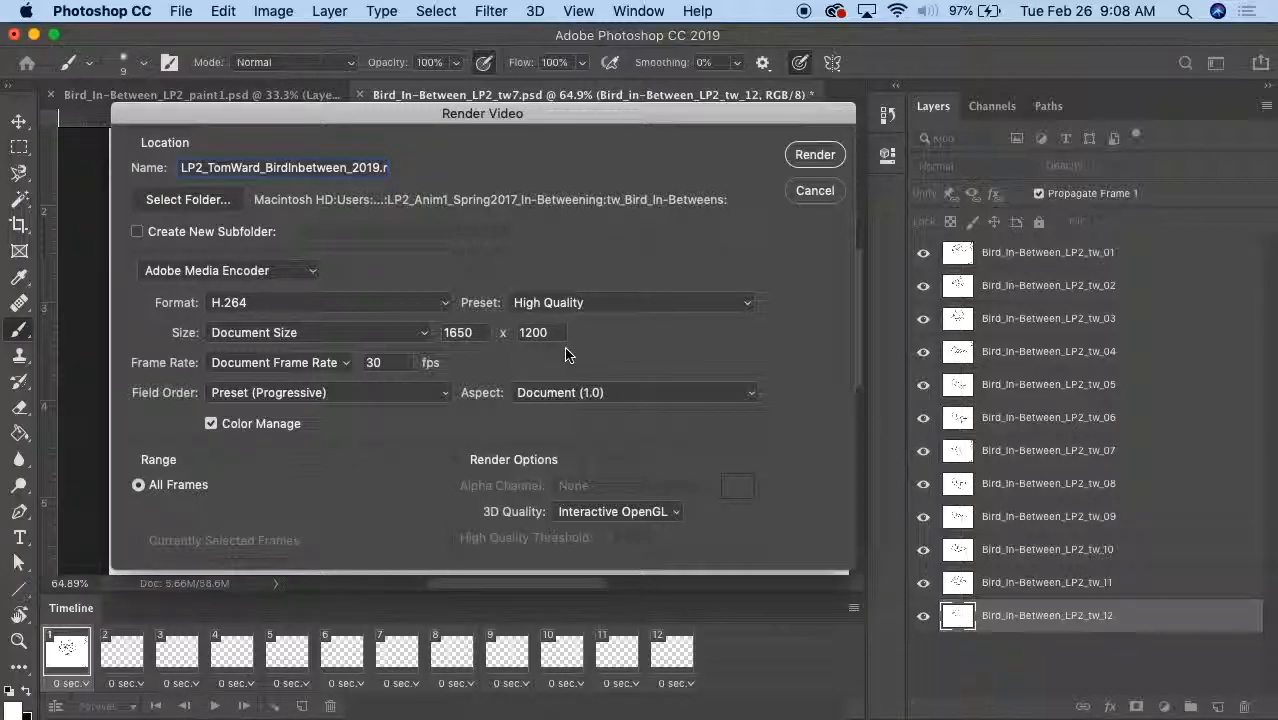
- Set the video size to HDV/HDTV 720p and render all frames
{"action": "left_click", "coordinate": [425, 333]}
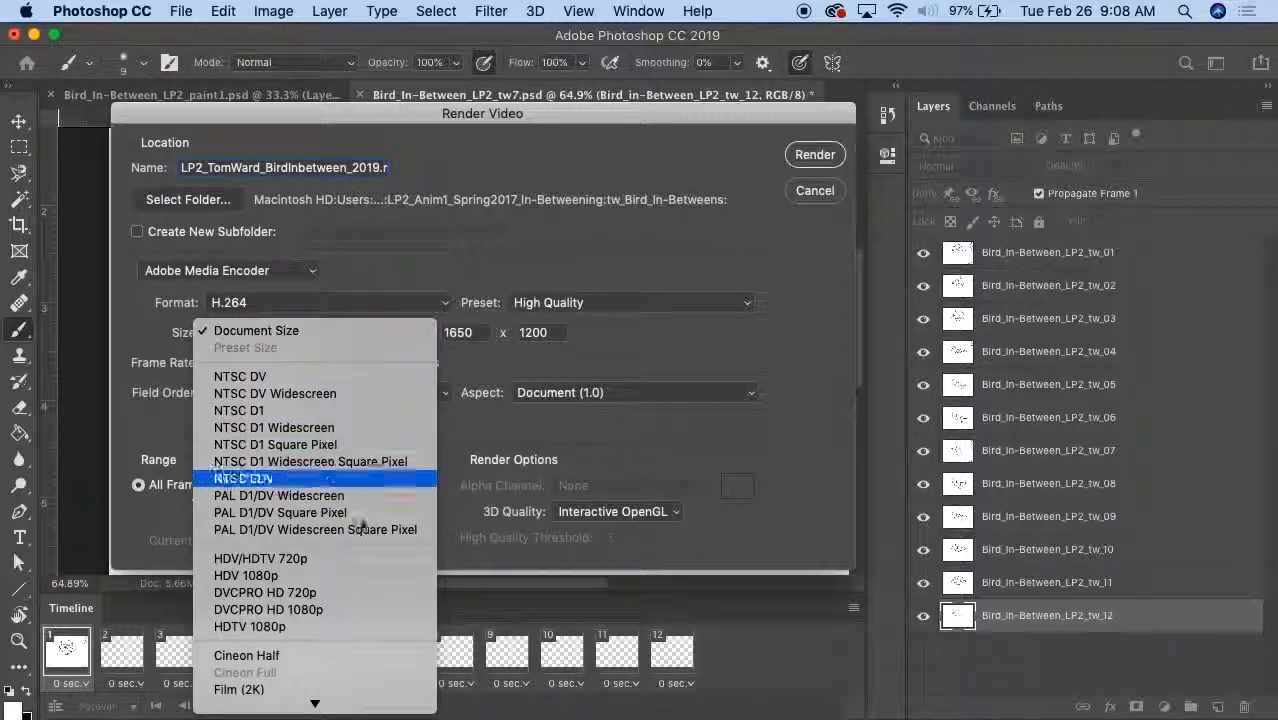
{"action": "left_click", "coordinate": [337, 558]}
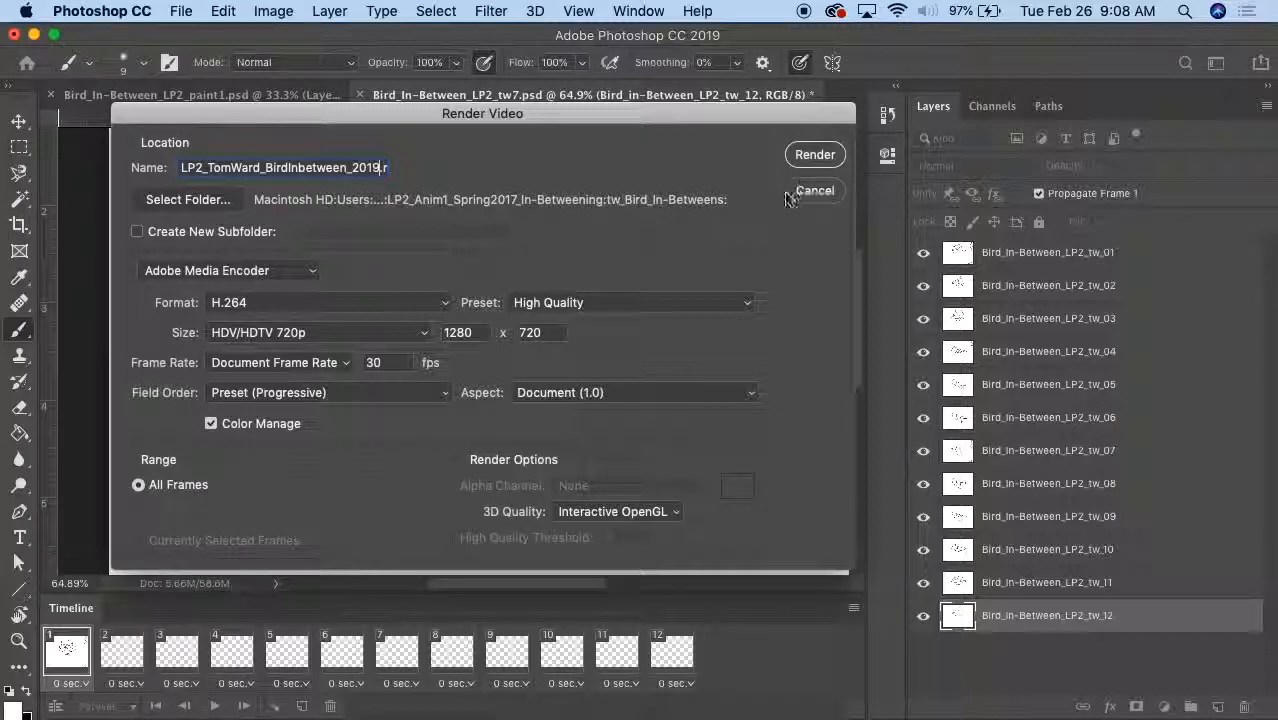
{"action": "left_click", "coordinate": [815, 155]}
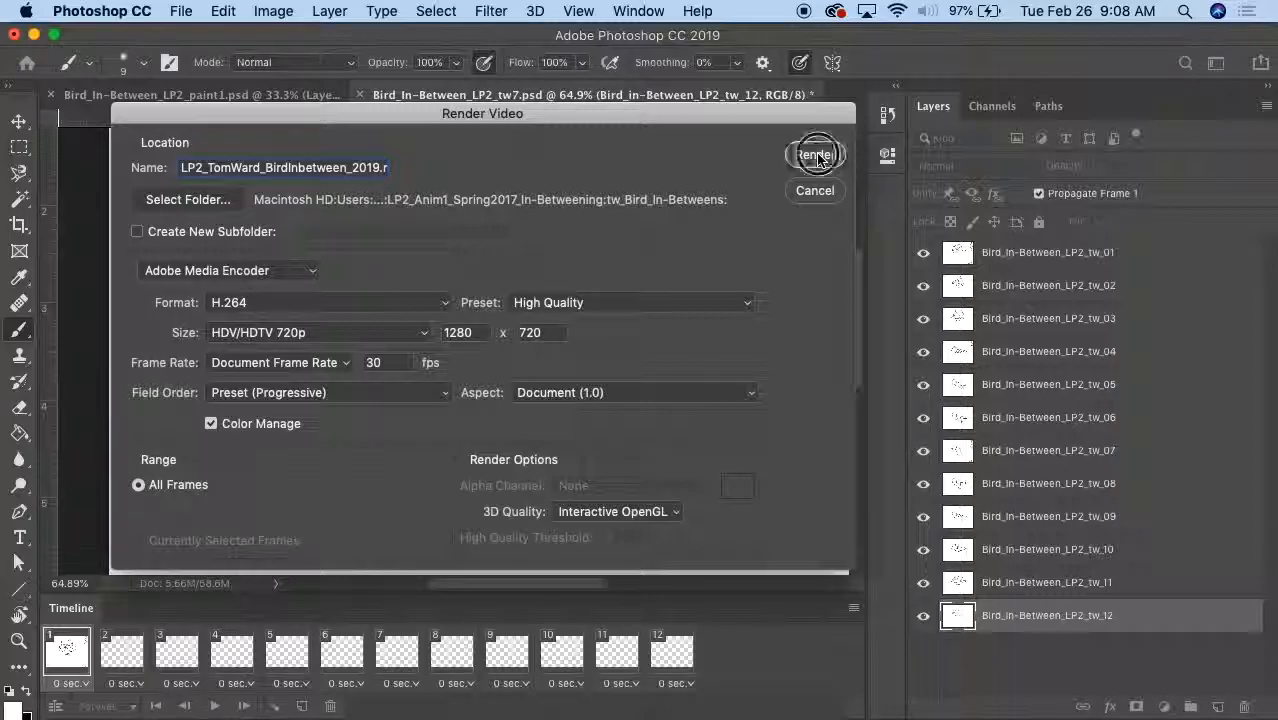